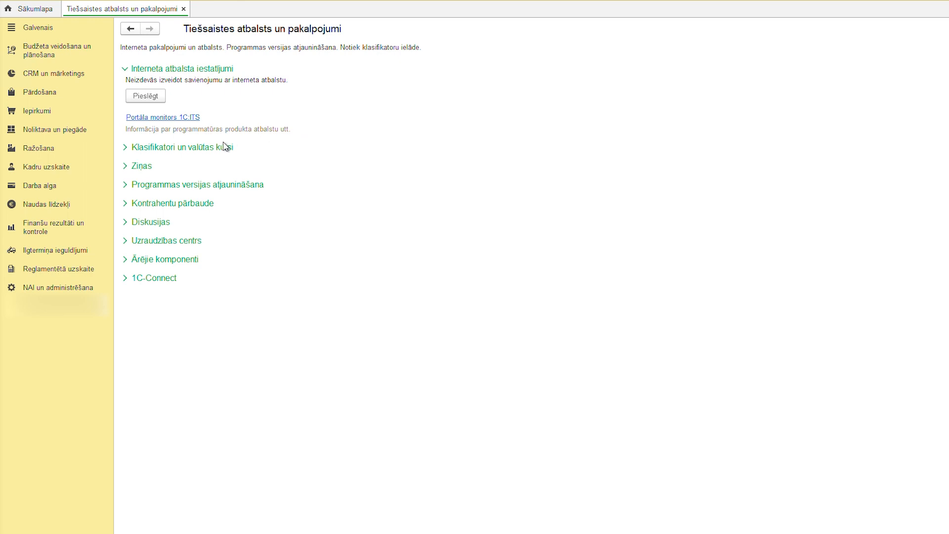
Review the classifier and currency rate options in the online support settings, close them, and open the Uzņēmums settings.
left_click(223, 148)
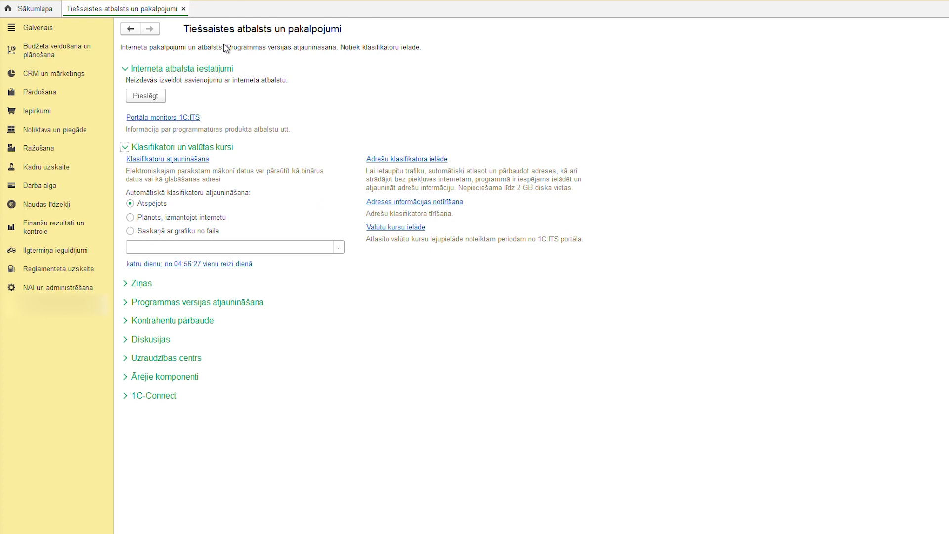
left_click(184, 9)
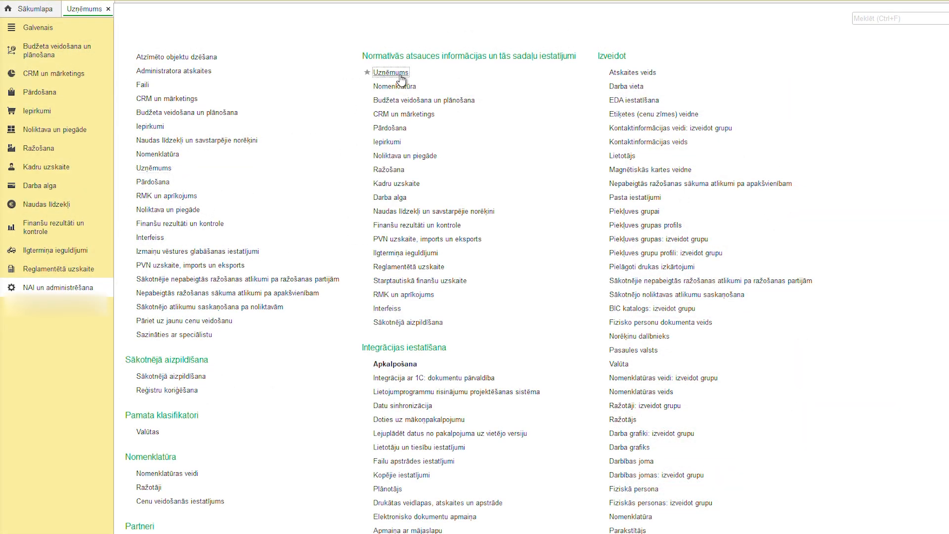
left_click(391, 73)
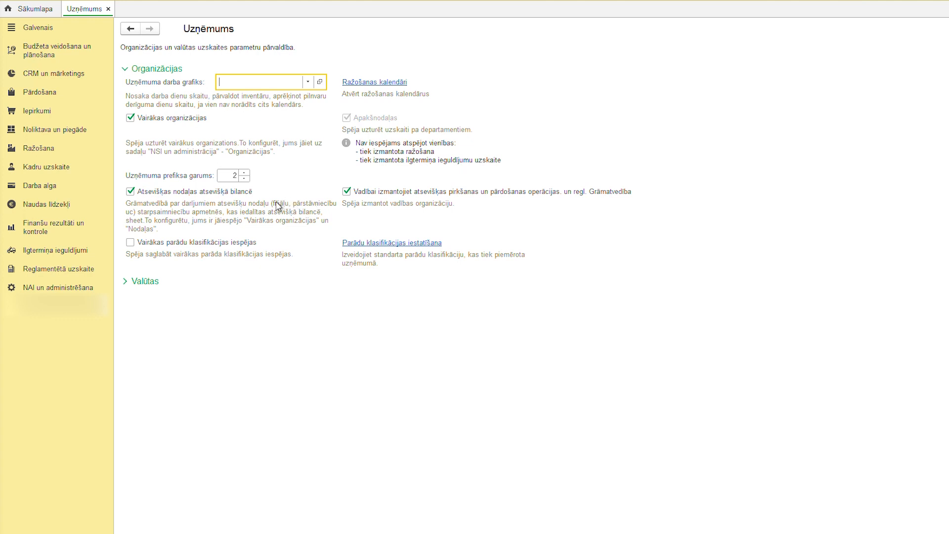
Open the 1C: Mācību centrs record from the Organizācijas list and review its address and print settings.
left_click(93, 287)
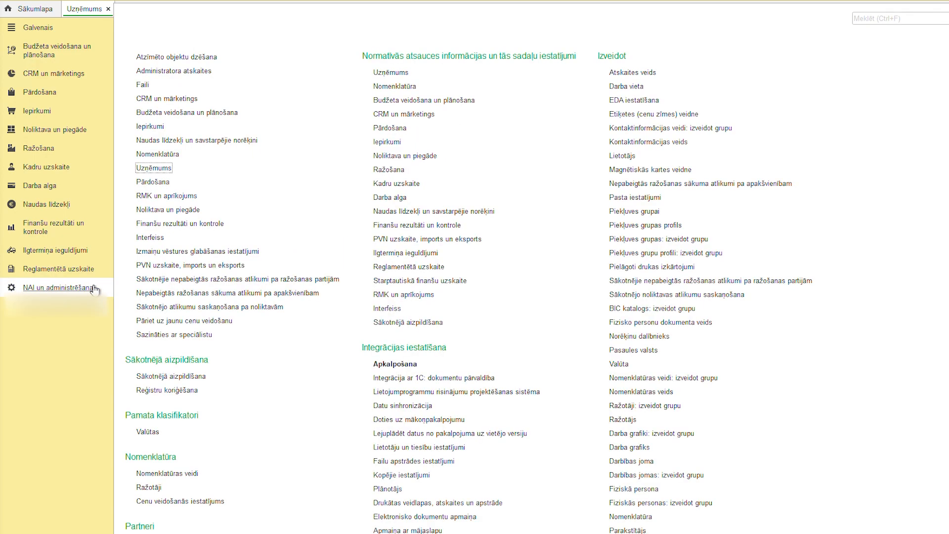
scroll(221, 241, "down", 5)
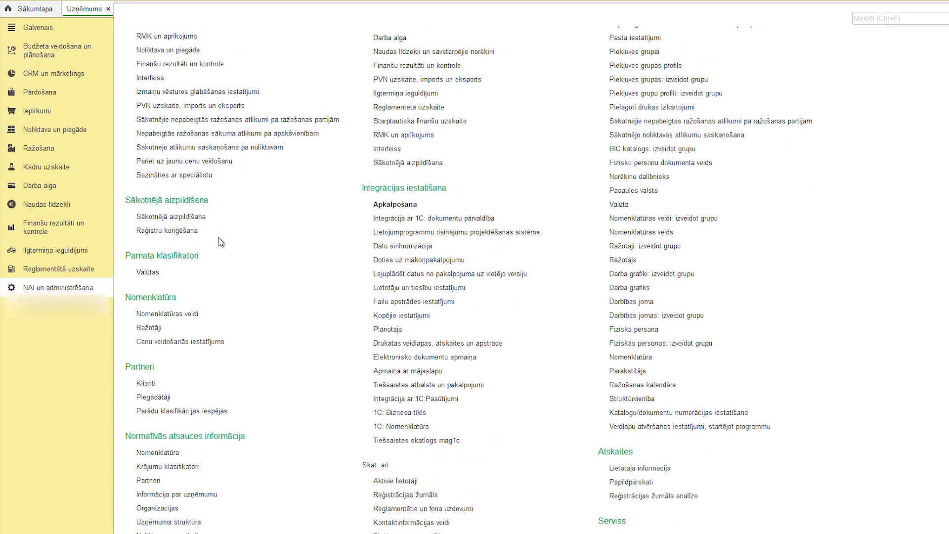
left_click(177, 435)
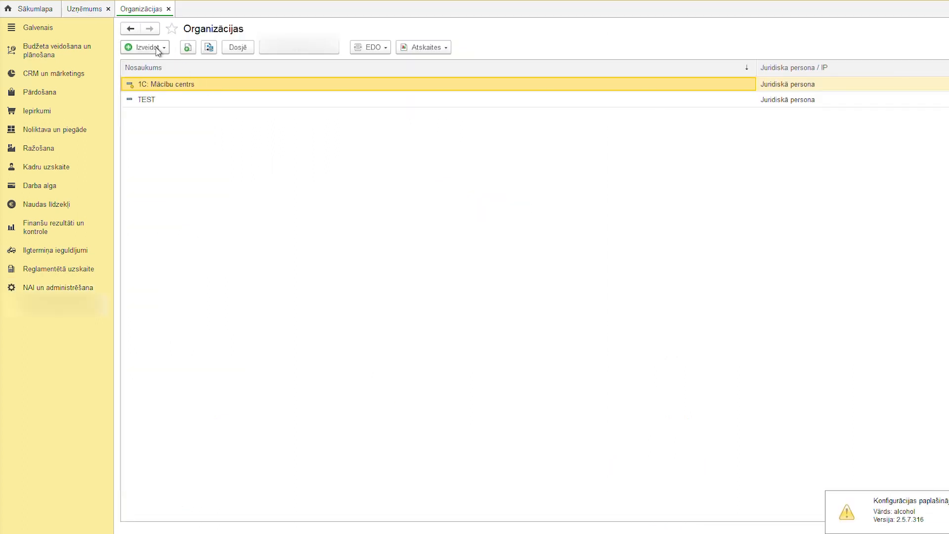
left_click(157, 47)
left_click(173, 95)
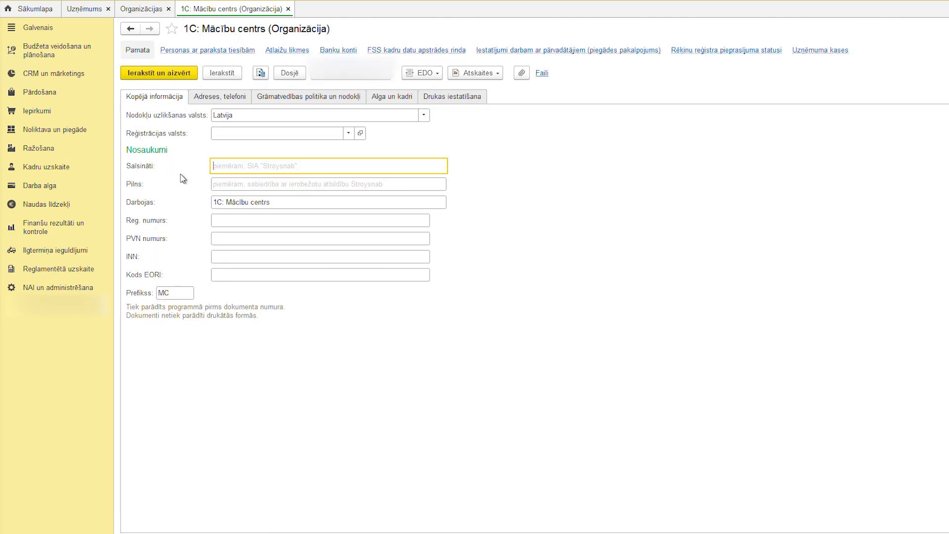
left_click(227, 101)
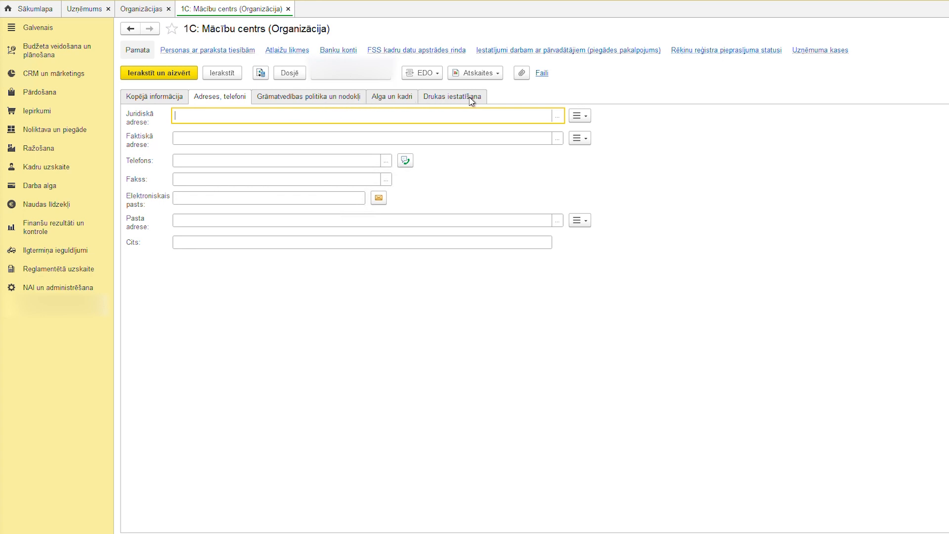
left_click(469, 102)
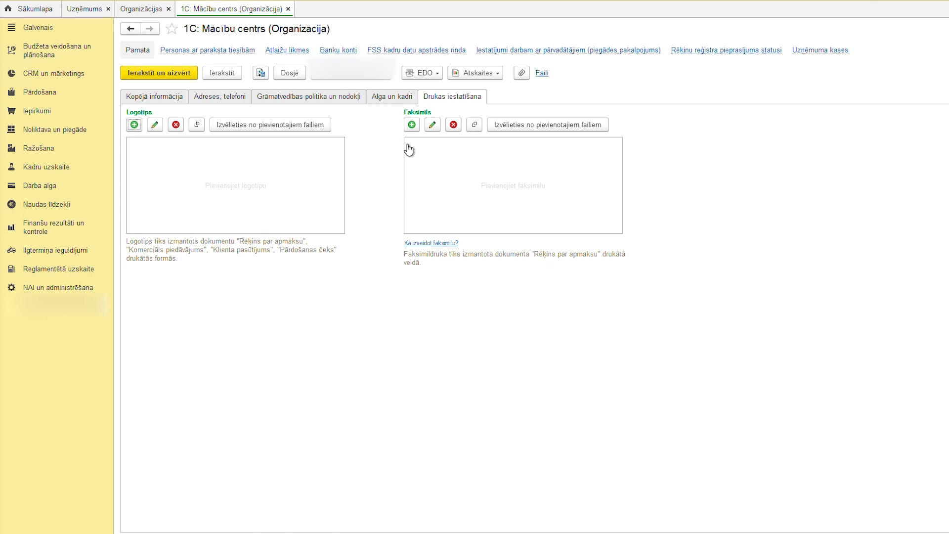
Examine a new signatory form for the organization with the authorized-person option and the list of individuals, discarding it without saving.
left_click(249, 53)
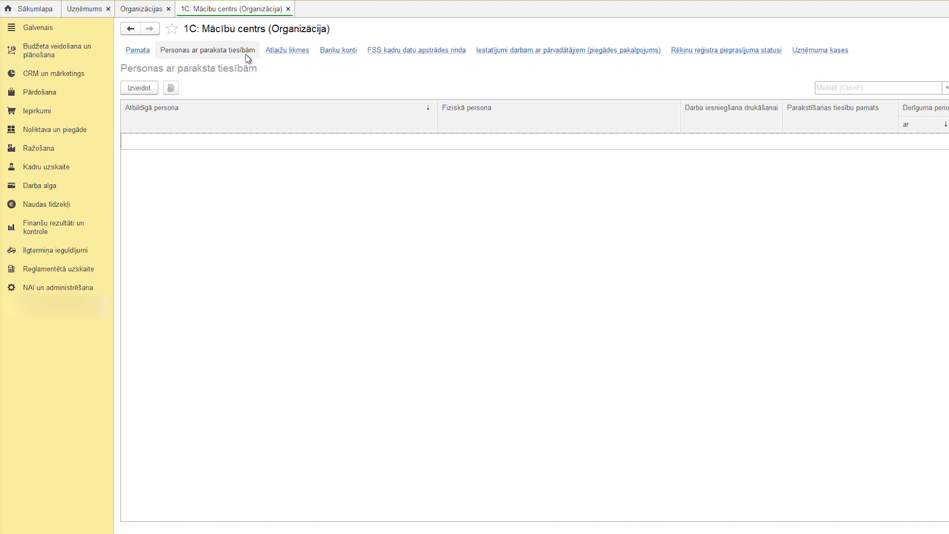
left_click(139, 89)
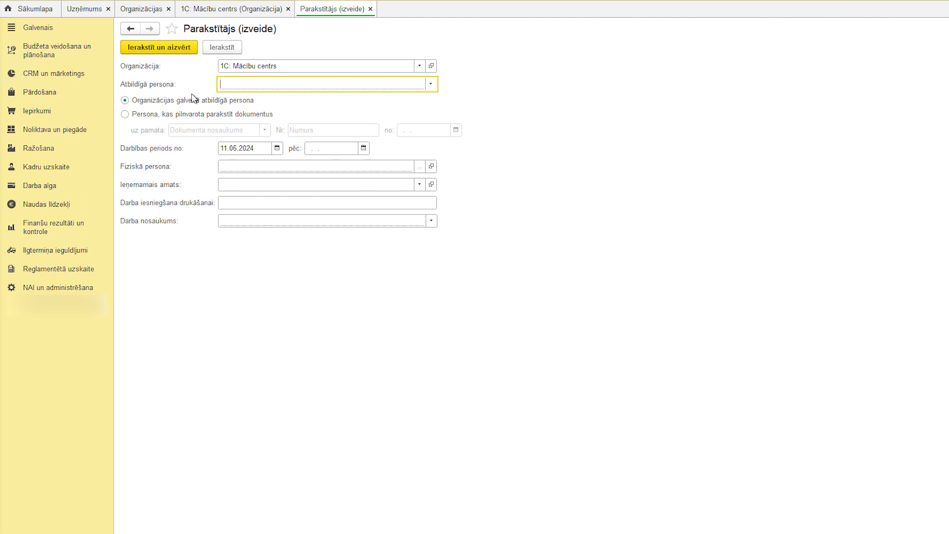
left_click(125, 115)
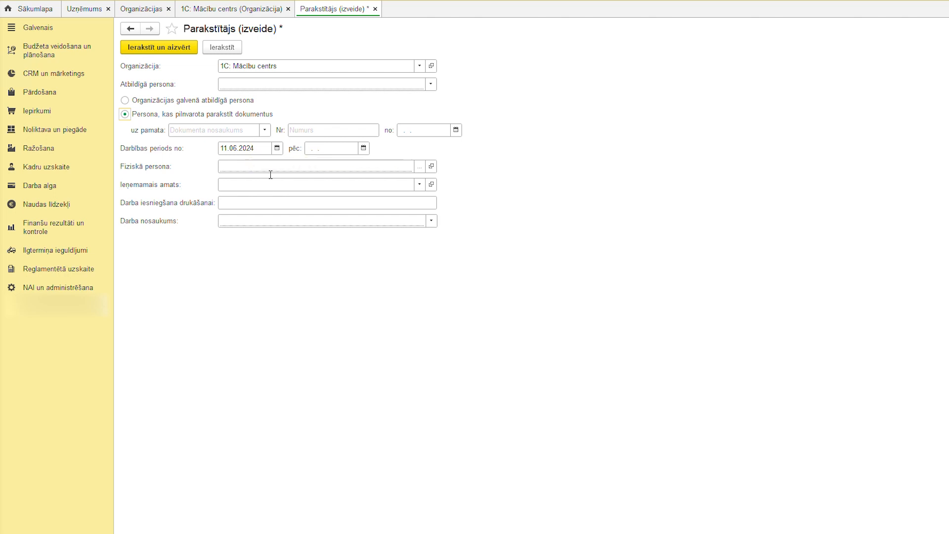
left_click(419, 169)
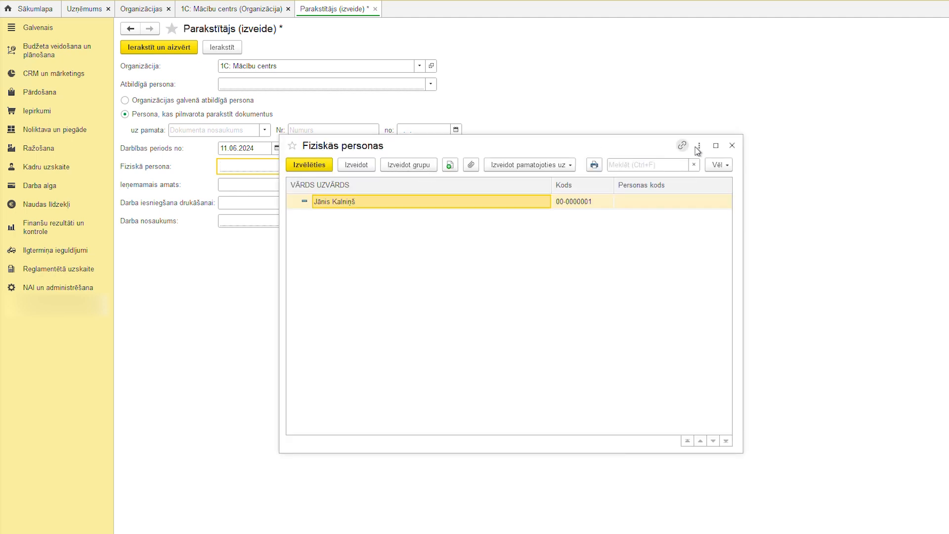
left_click(732, 147)
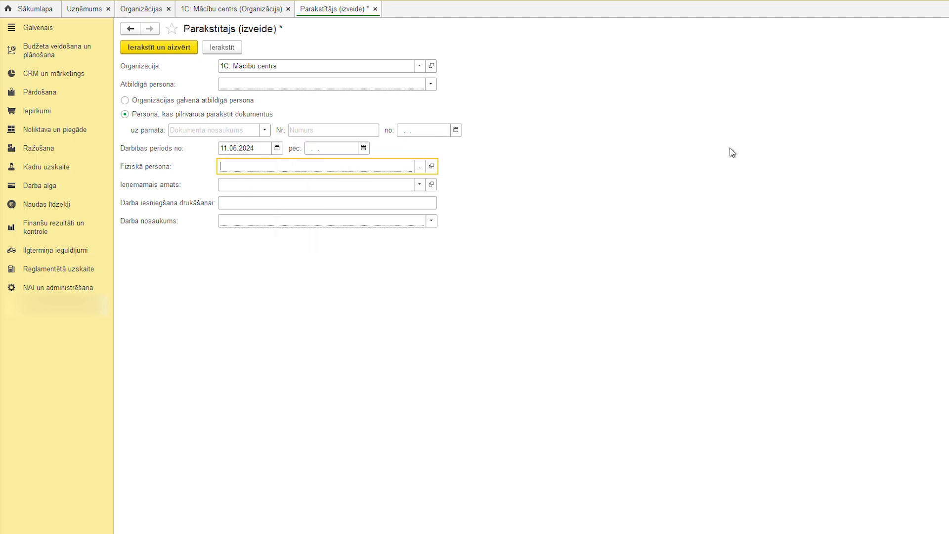
left_click(375, 9)
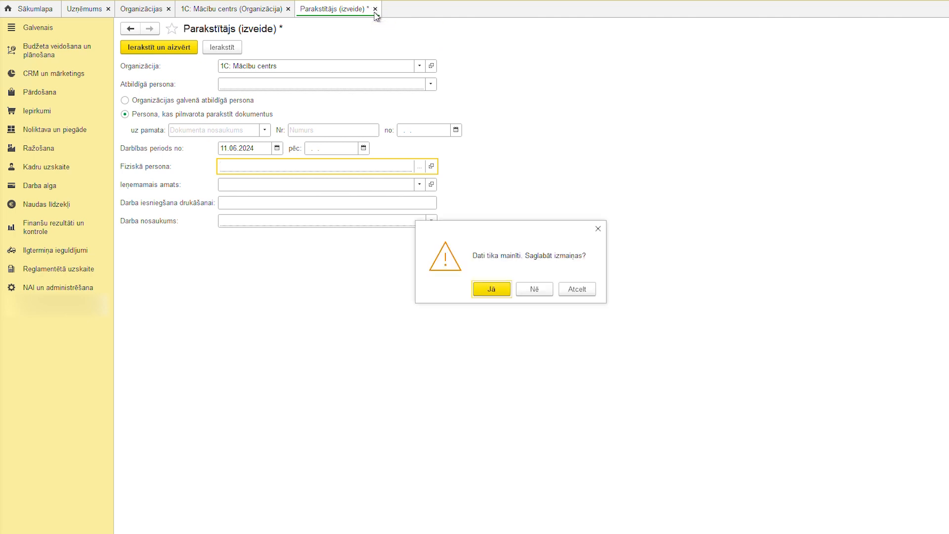
left_click(526, 290)
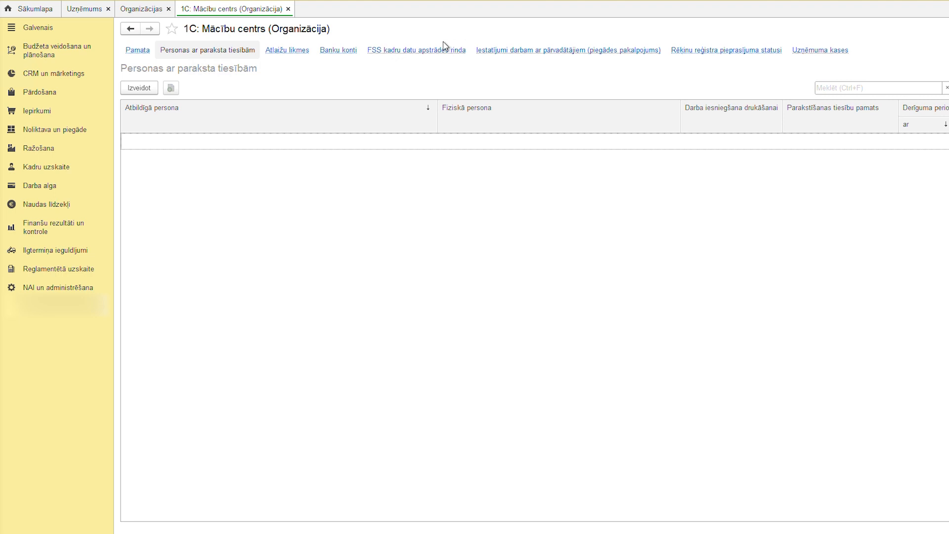
Examine a new bank account form for the organization, including manual bank details, payment order printing and bank exchange settings.
left_click(352, 51)
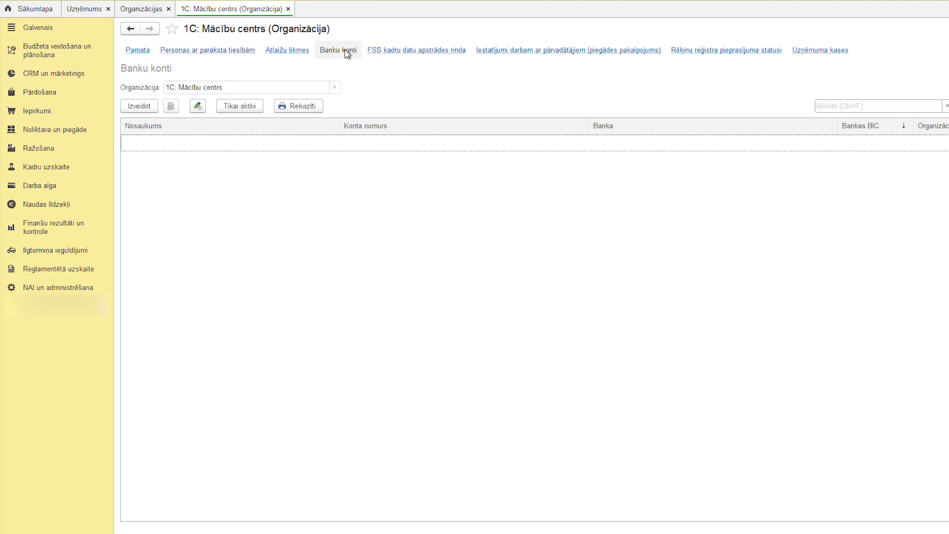
left_click(142, 111)
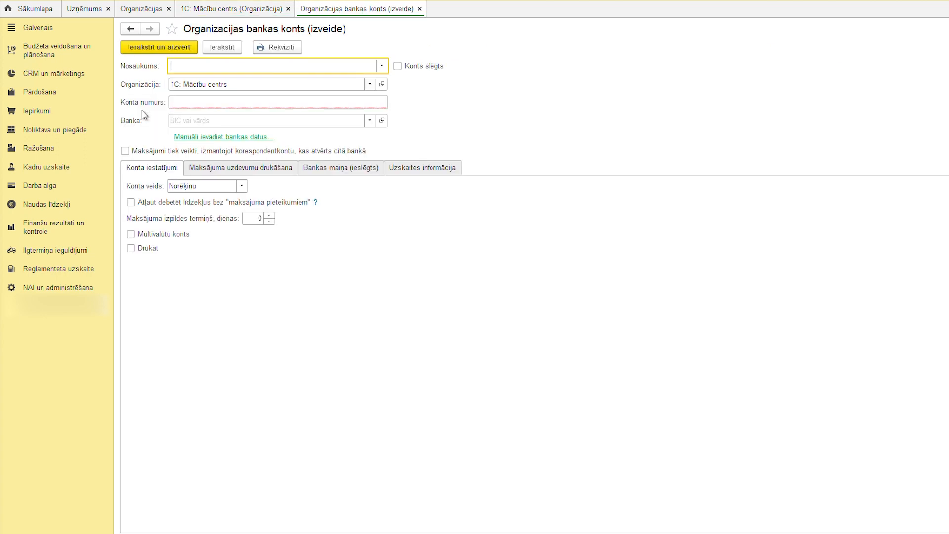
left_click(199, 144)
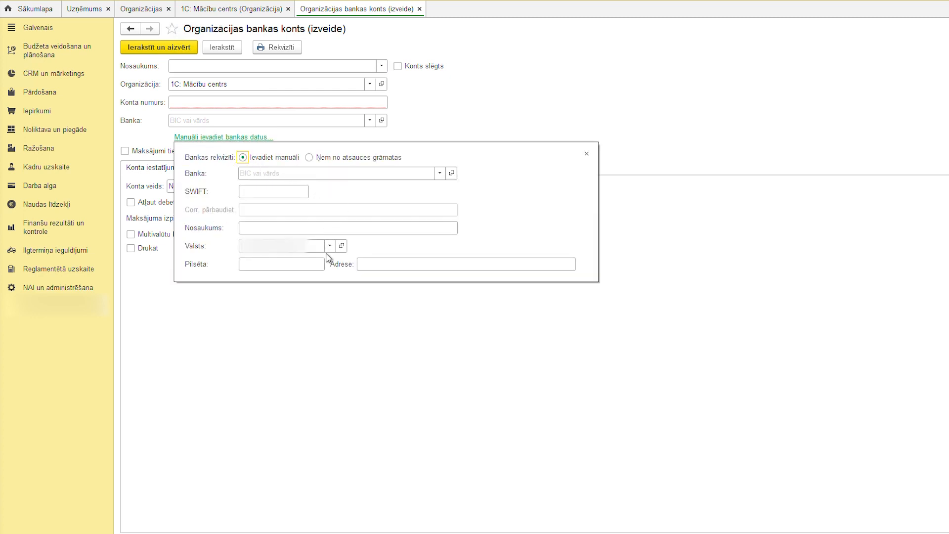
left_click(586, 154)
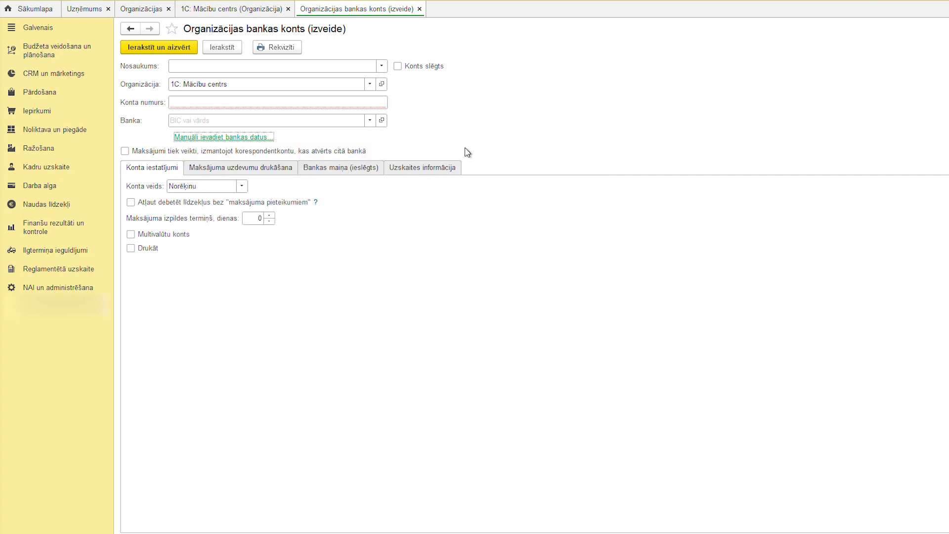
left_click(287, 170)
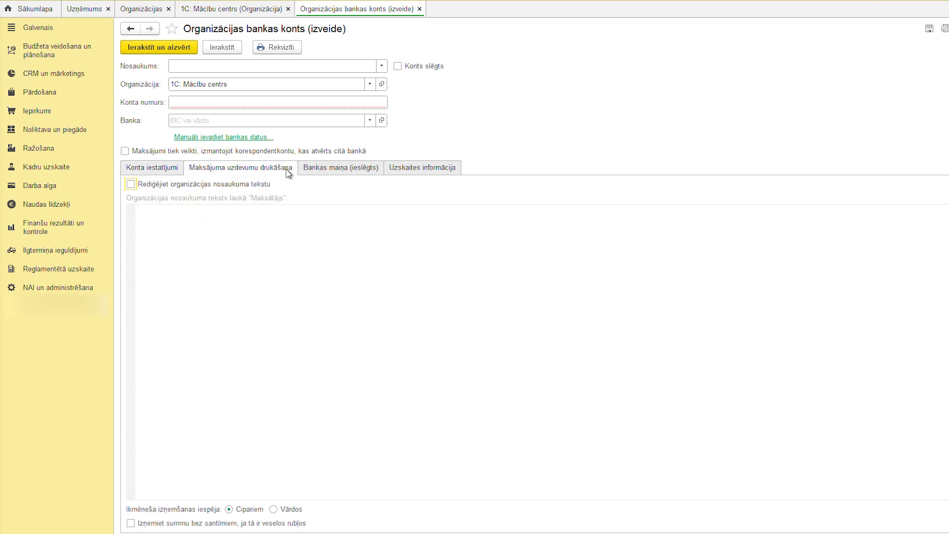
left_click(355, 169)
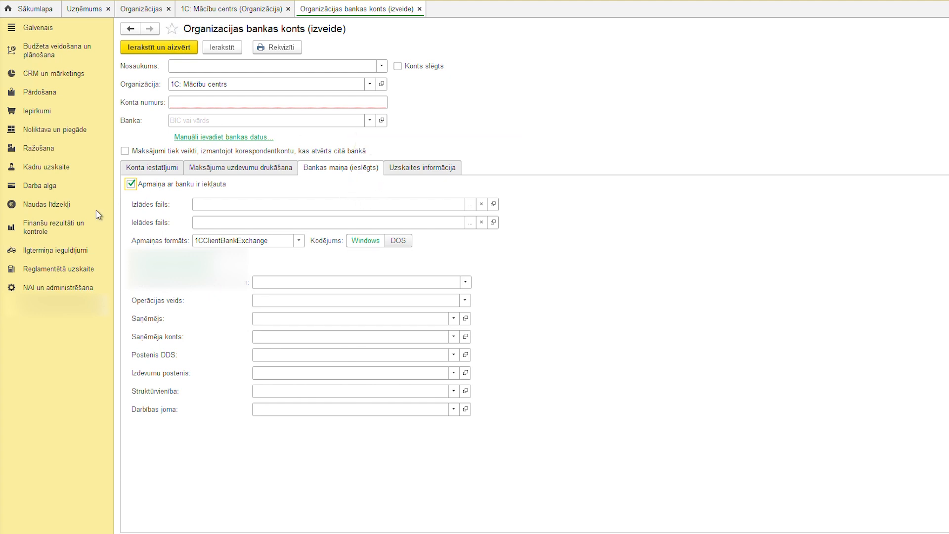
Review the Apmaiņa ar bankām options in the electronic document exchange settings, and close them and the new bank account form.
left_click(76, 287)
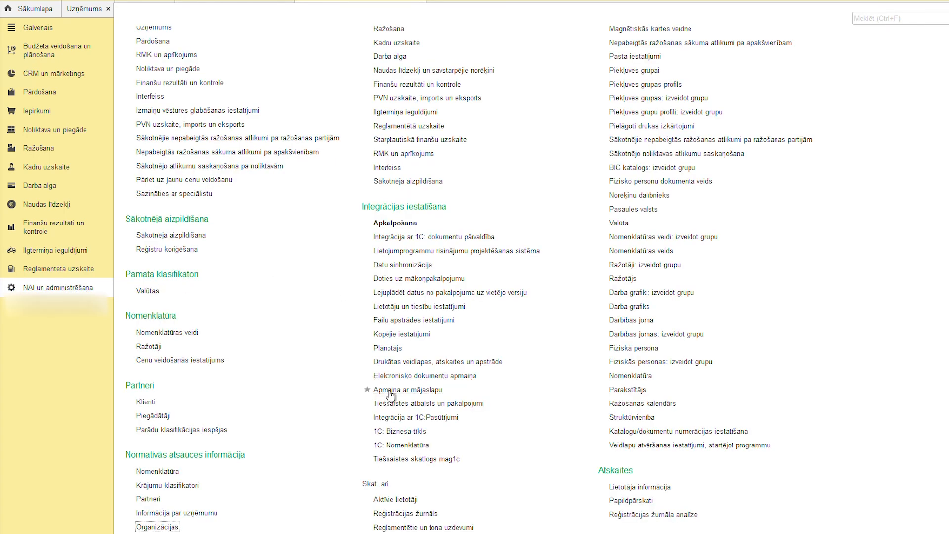
left_click(411, 378)
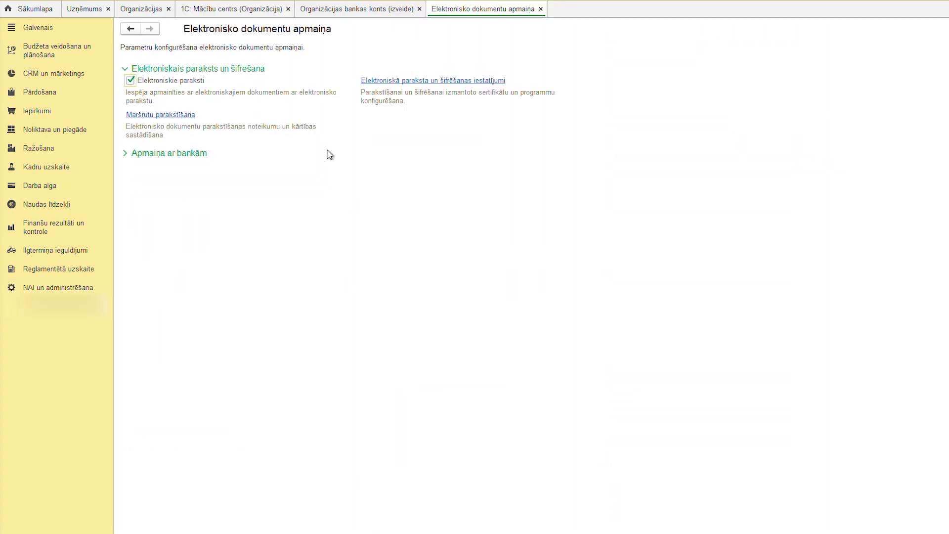
left_click(193, 154)
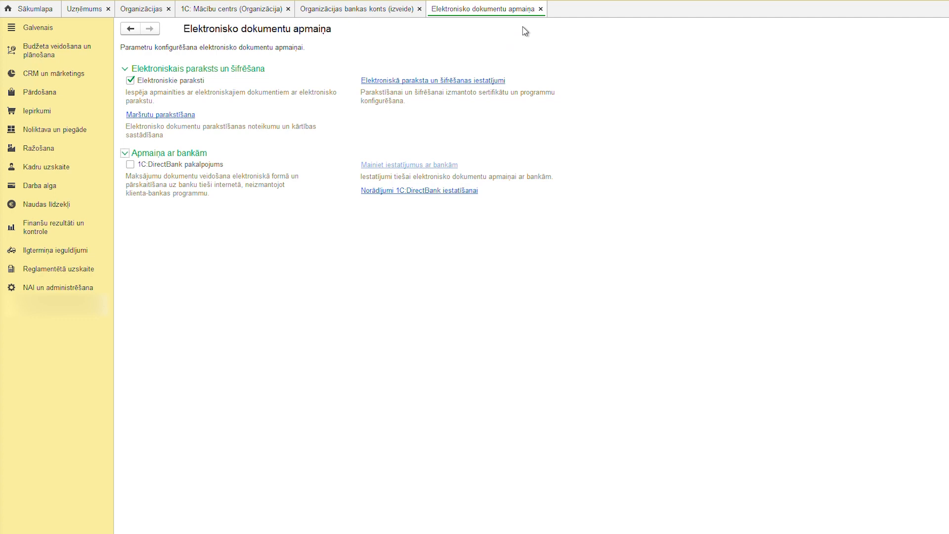
left_click(540, 9)
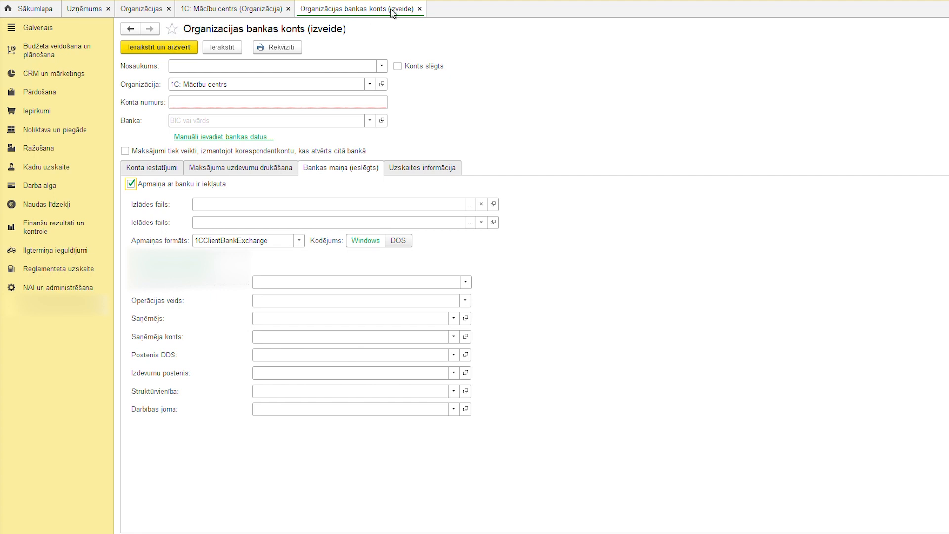
left_click(420, 9)
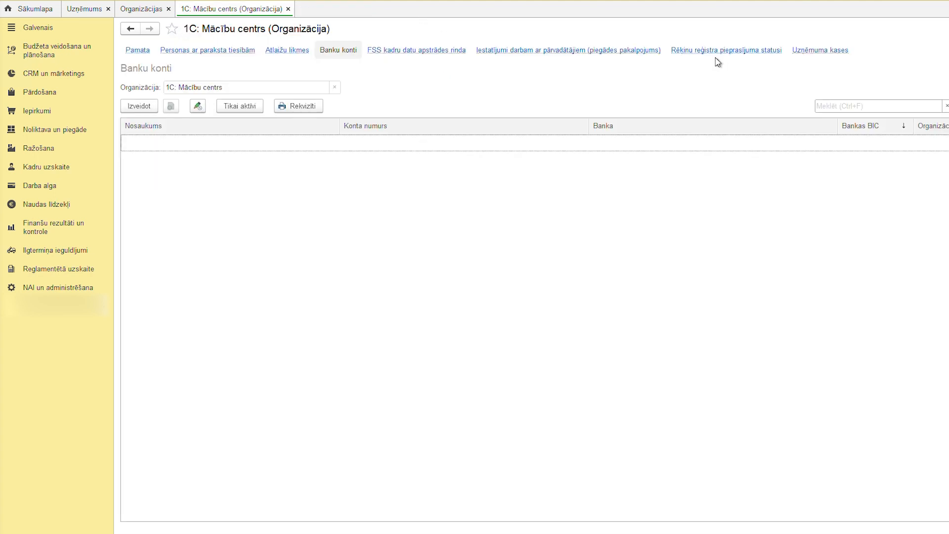
Examine a new cash desk form for the organization with the separate cash book option, and close it and the organization record.
left_click(810, 51)
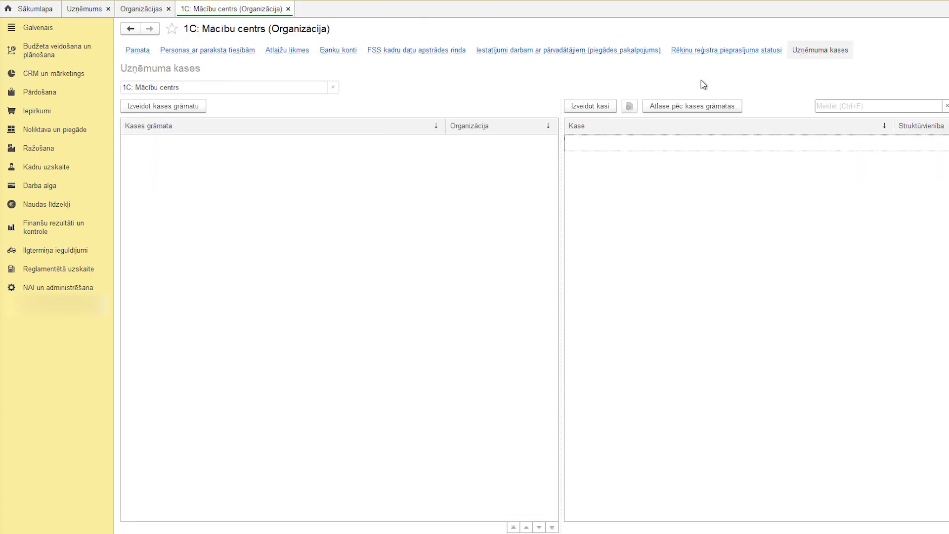
left_click(600, 105)
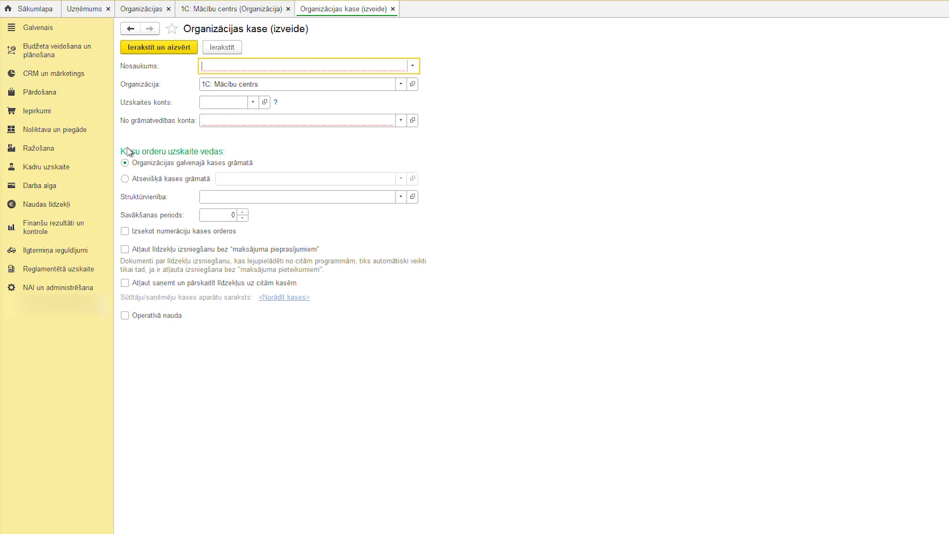
left_click(125, 179)
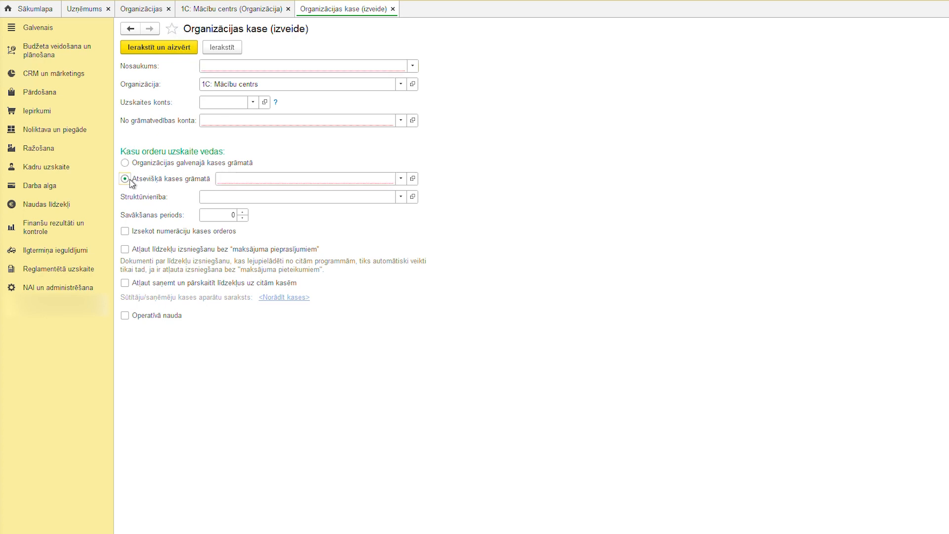
left_click(394, 15)
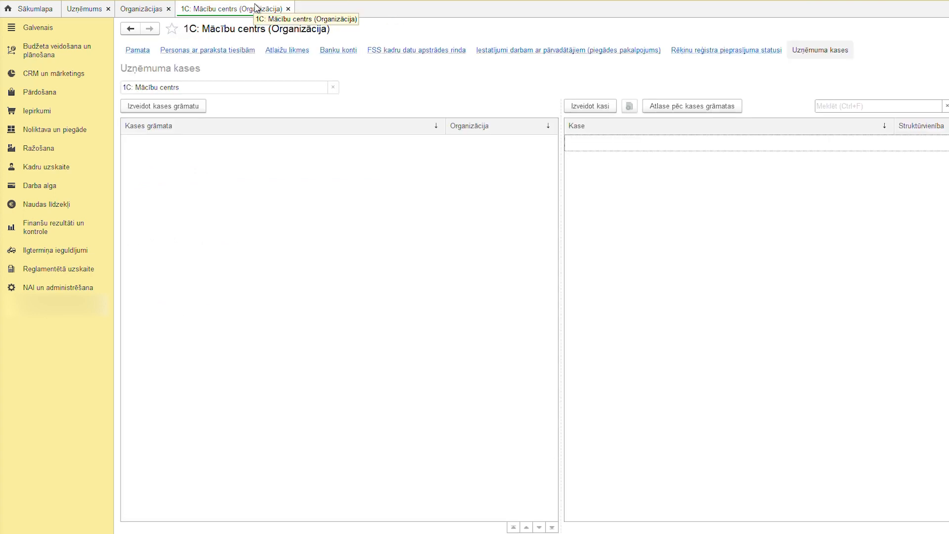
left_click(288, 9)
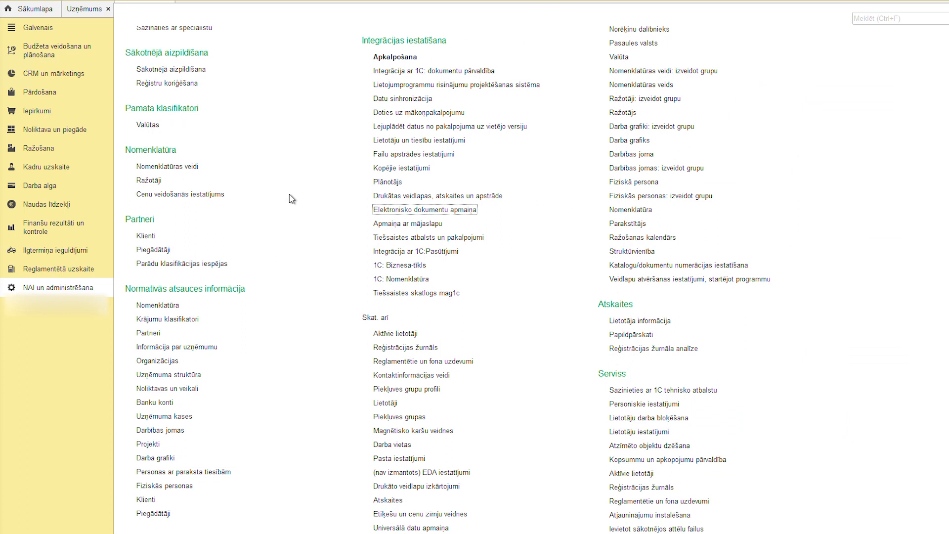
View the company structure, open a new department form under Ražošana, and return to the structure list.
left_click(188, 377)
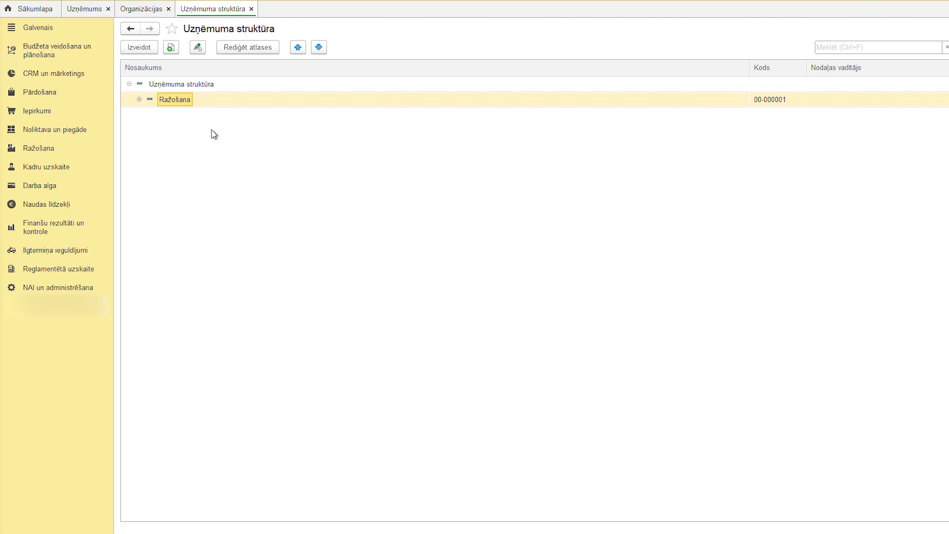
left_click(153, 52)
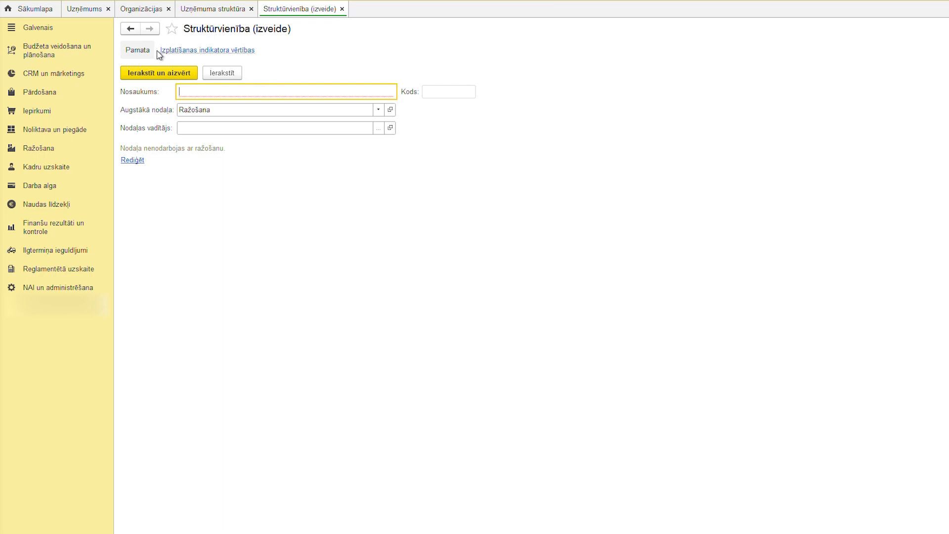
left_click(214, 10)
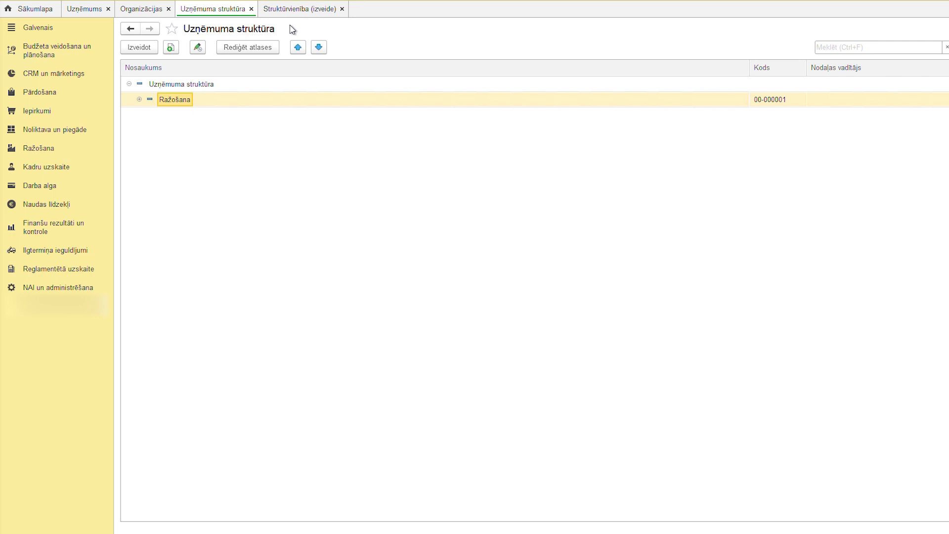
Review the open company settings, organizations list and company structure, and the blank new department form under Ražošana.
left_click(310, 10)
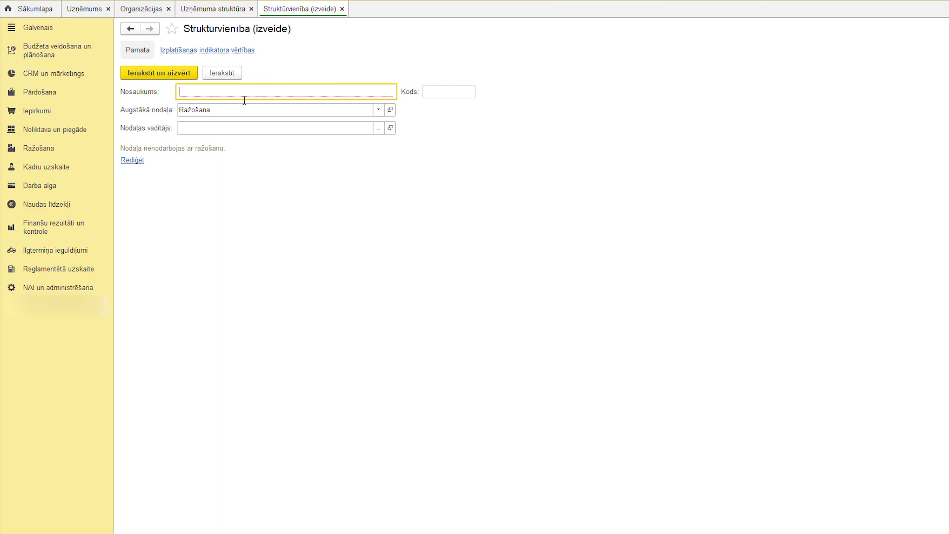
left_click(98, 17)
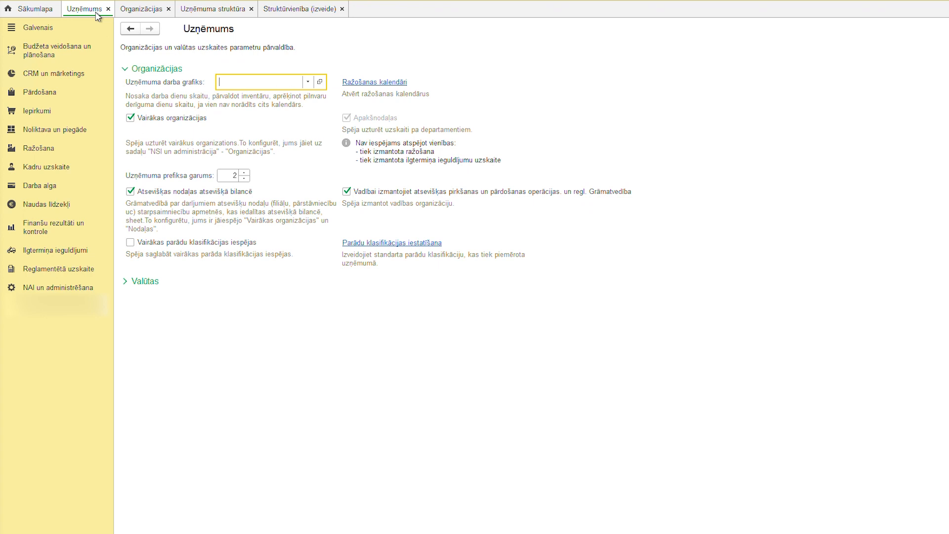
left_click(150, 12)
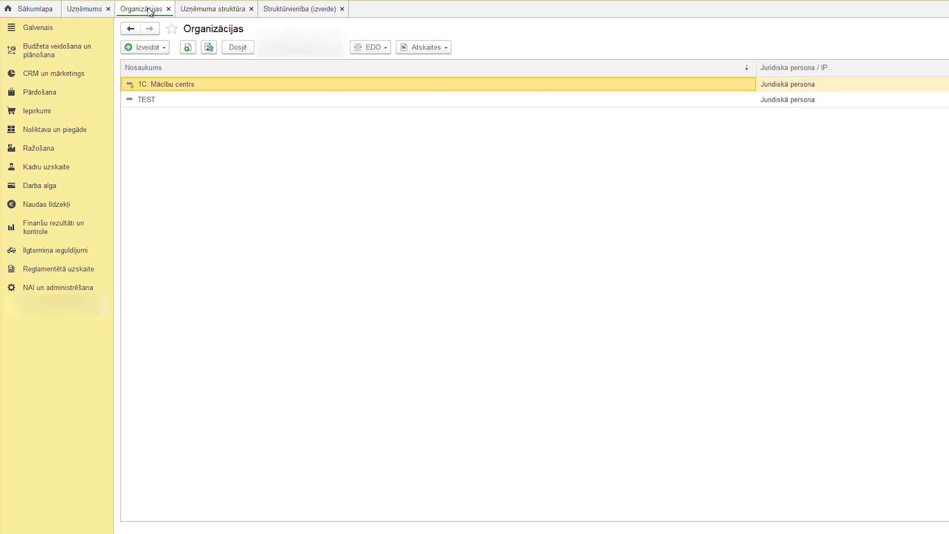
left_click(220, 16)
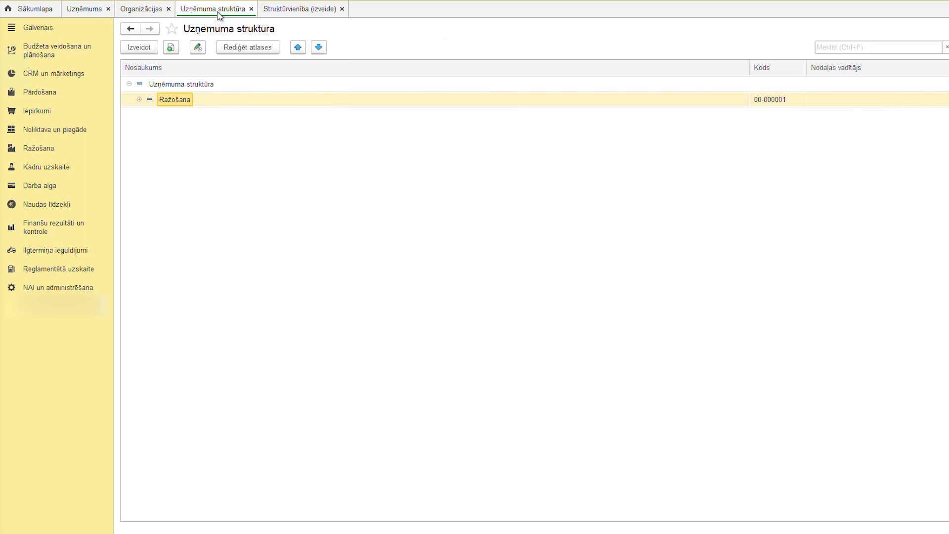
left_click(301, 10)
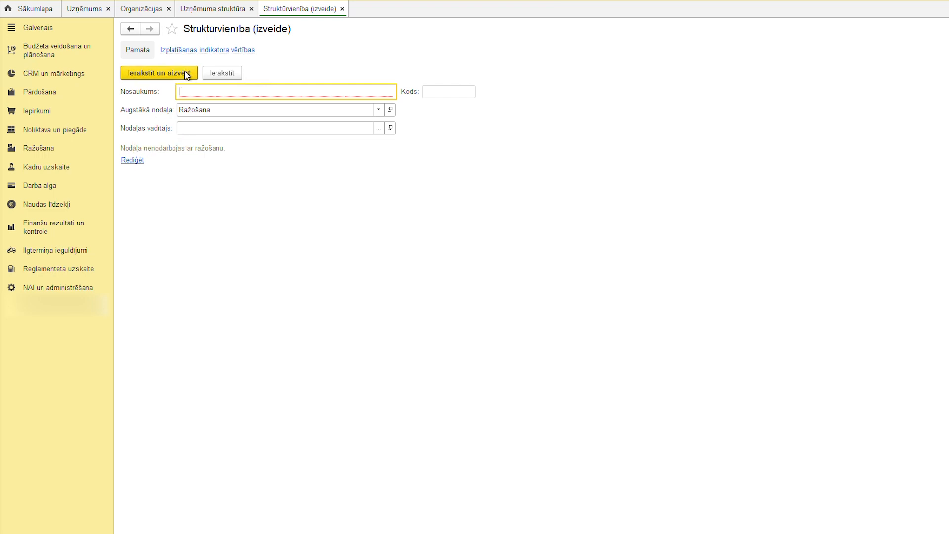
left_click(208, 15)
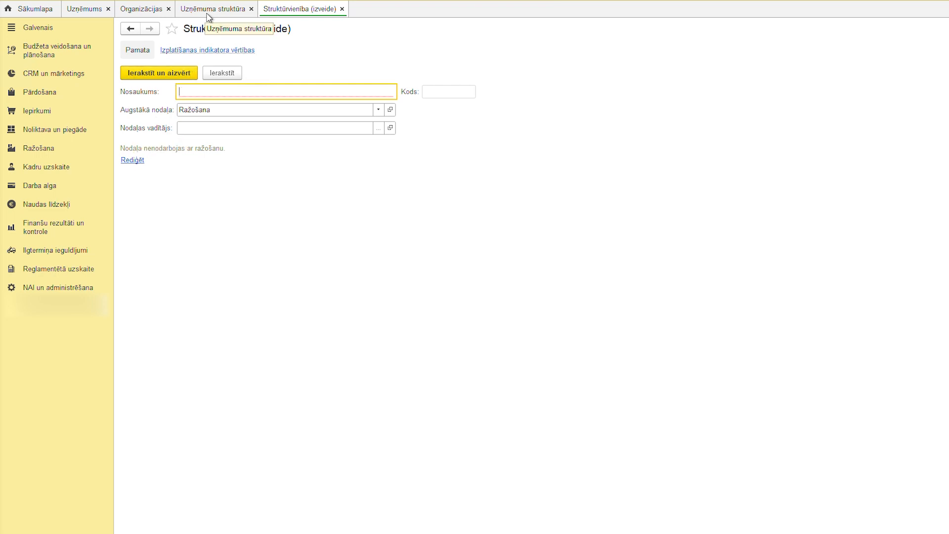